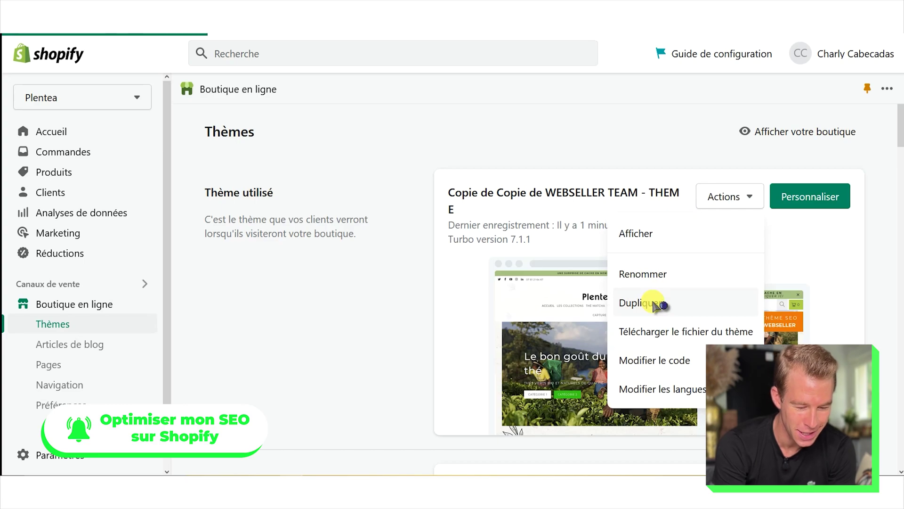
Step: Duplicate the theme in use as a backup and open the original theme's code for editing
{"action": "left_click", "coordinate": [653, 302]}
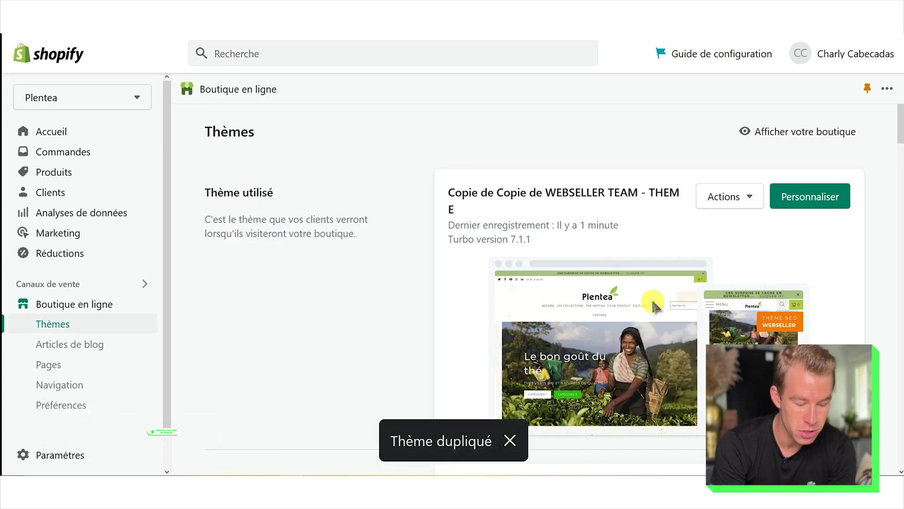
{"action": "left_click", "coordinate": [730, 199]}
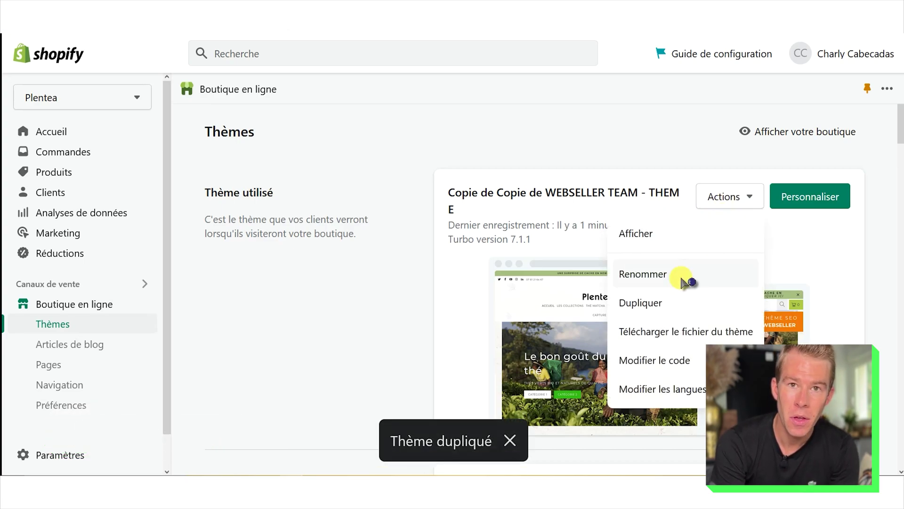
{"action": "left_click", "coordinate": [680, 364]}
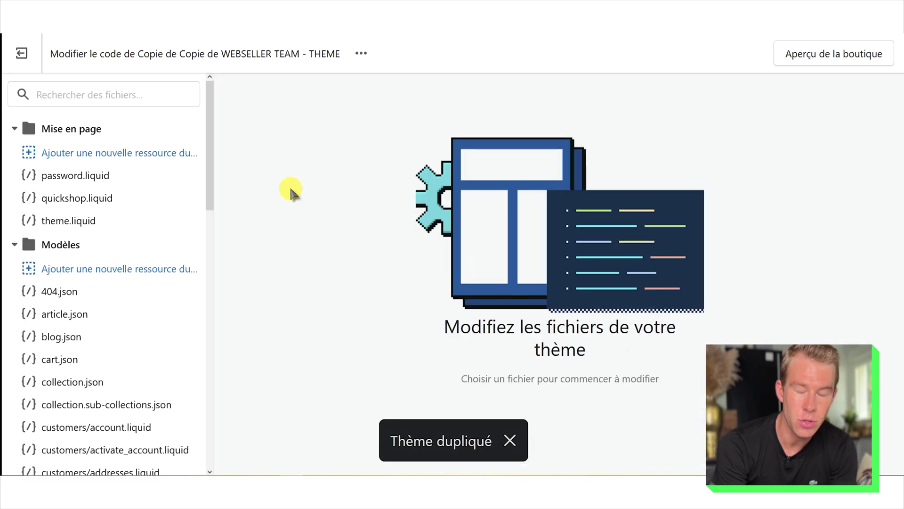
Step: Create a new page template of type liquid named sitemap in the Modèles folder
{"action": "left_click", "coordinate": [145, 133]}
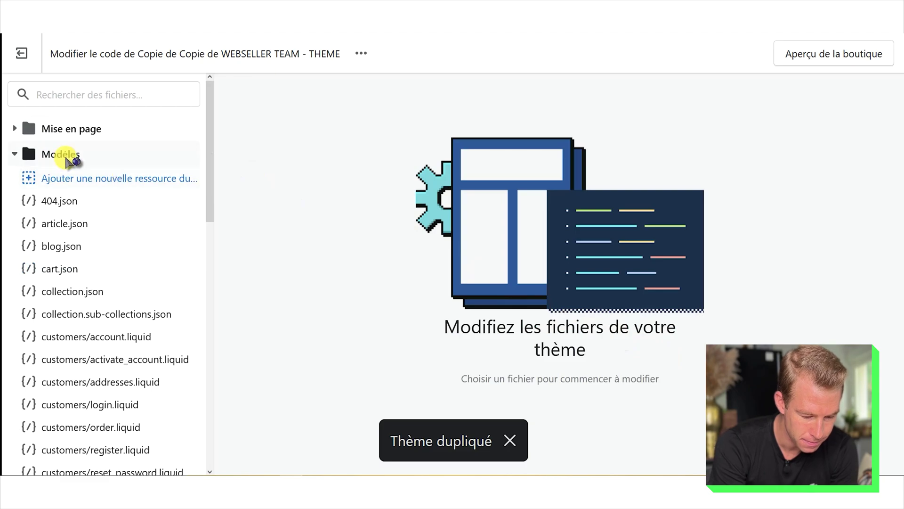
{"action": "left_click", "coordinate": [66, 178]}
{"action": "left_click", "coordinate": [316, 215]}
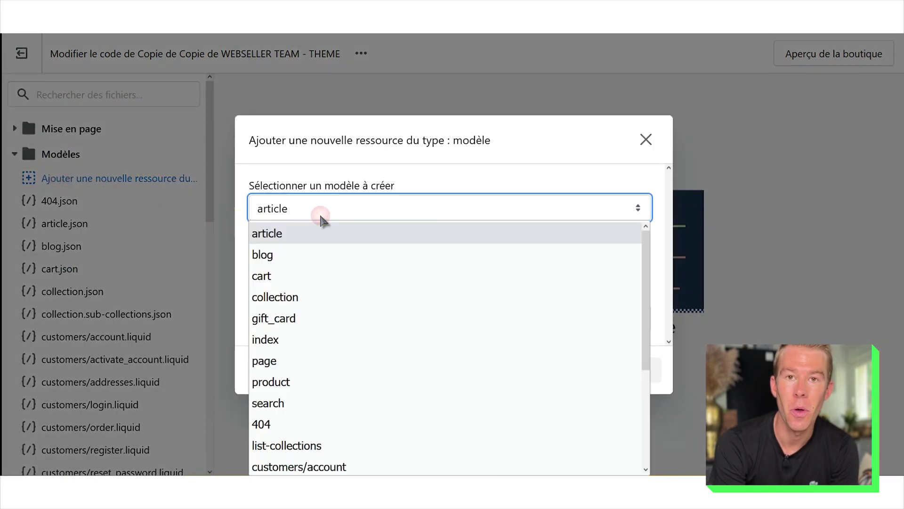
{"action": "left_click", "coordinate": [311, 359]}
{"action": "left_click", "coordinate": [282, 272]}
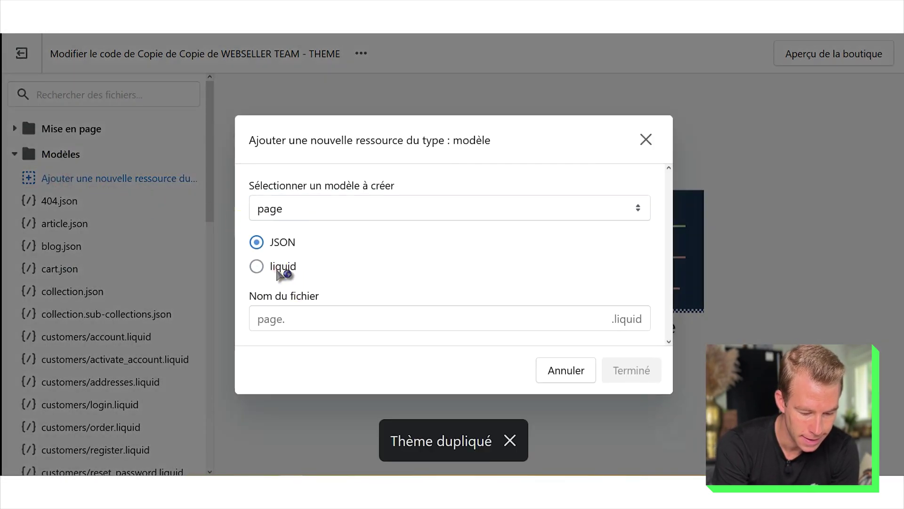
{"action": "left_click", "coordinate": [312, 323]}
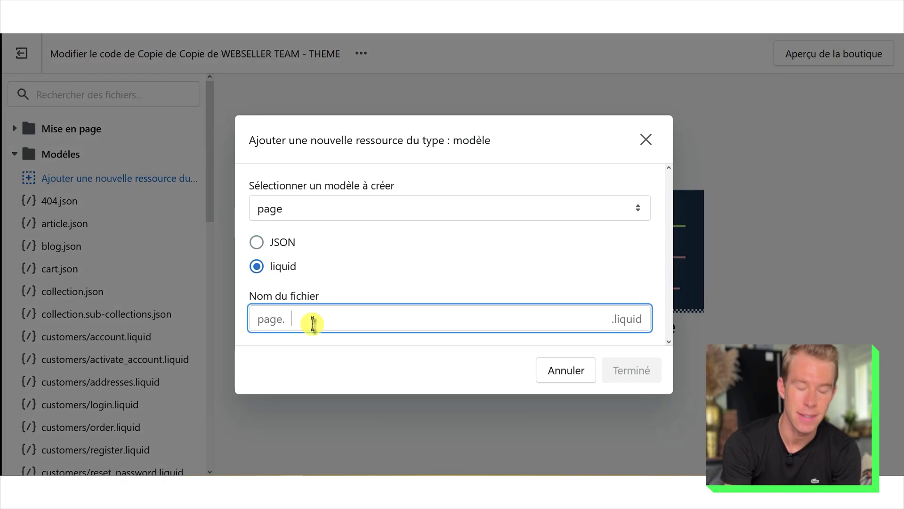
{"action": "type", "text": "site"}
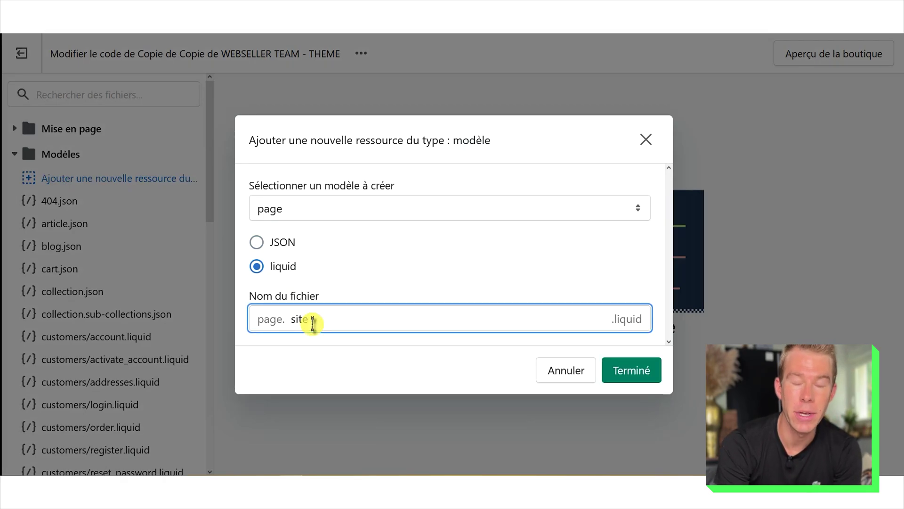
{"action": "type", "text": "map"}
{"action": "left_click", "coordinate": [625, 372]}
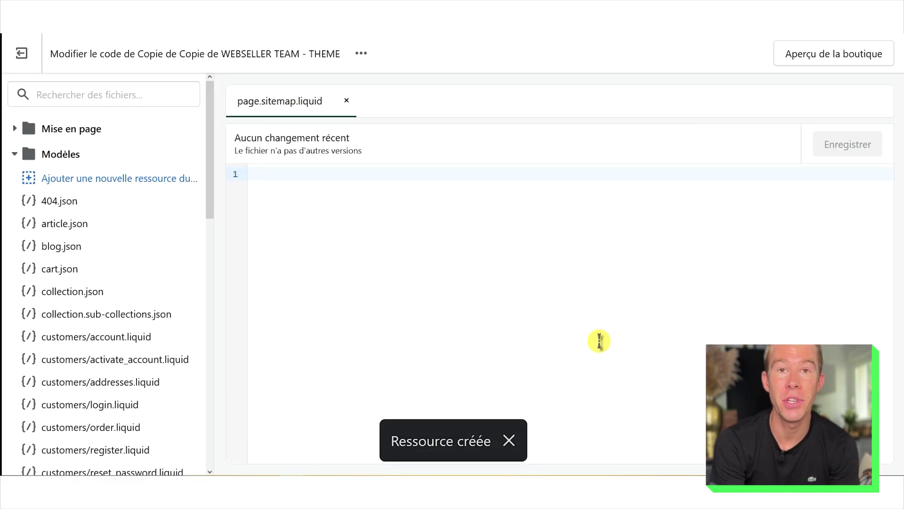
Step: Paste the copied page section code that calls {% section 'sitemap' %} into page.sitemap.liquid and save the file
{"action": "left_click", "coordinate": [333, 178]}
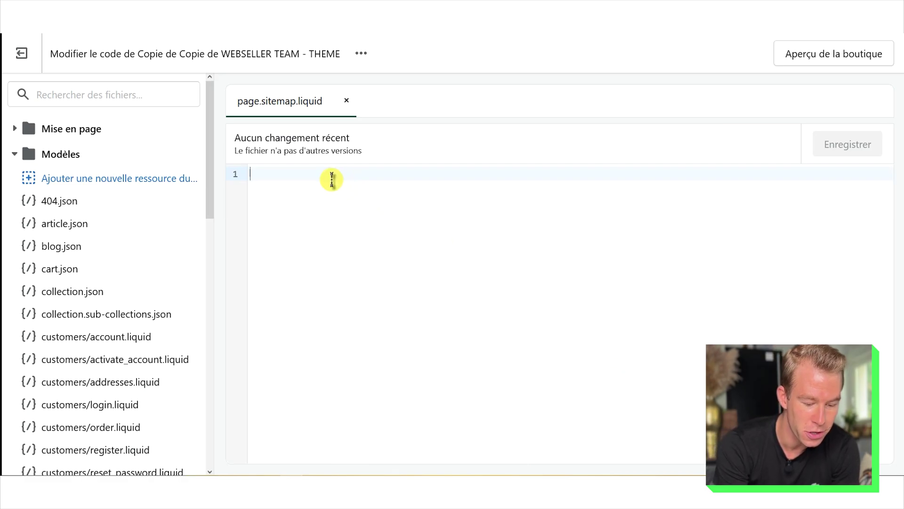
{"action": "key", "text": "ctrl+grave"}
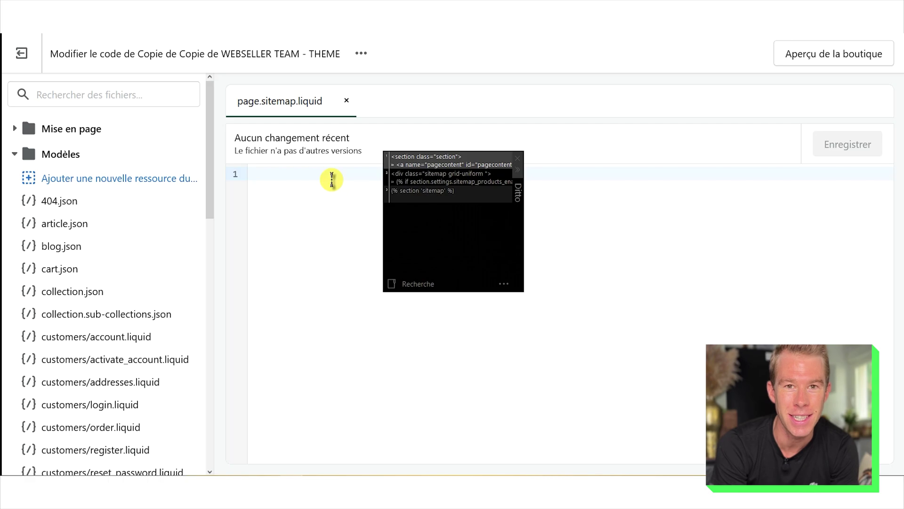
{"action": "double_click", "coordinate": [439, 161]}
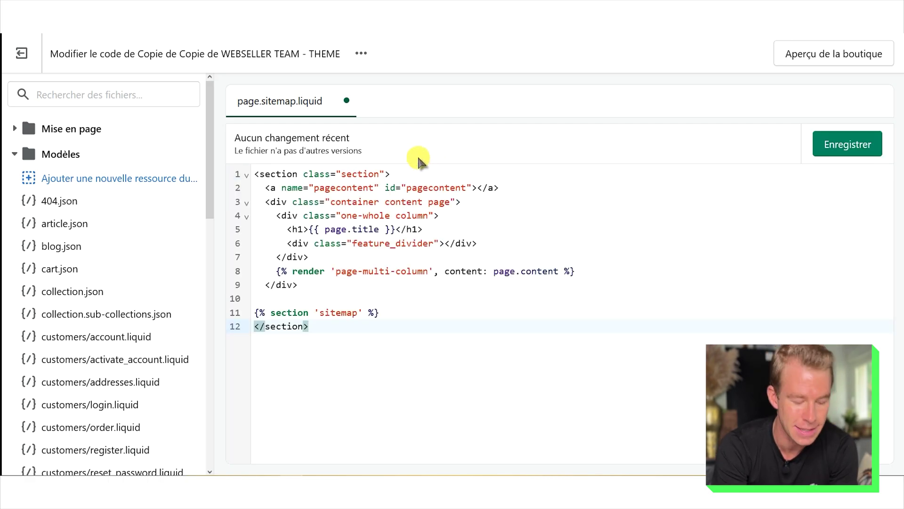
{"action": "left_click", "coordinate": [853, 146]}
{"action": "left_click", "coordinate": [852, 146]}
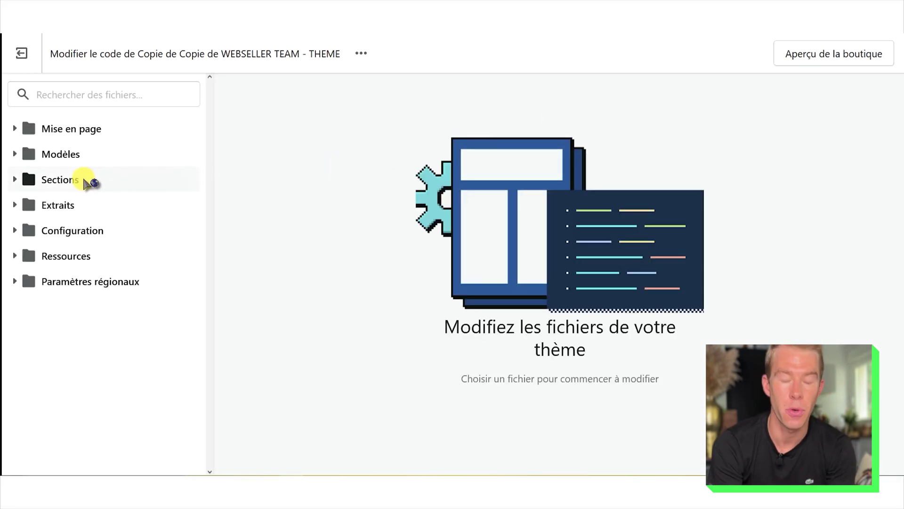
Step: Create a new section file named sitemap in the Sections folder
{"action": "left_click", "coordinate": [87, 180]}
{"action": "left_click", "coordinate": [83, 203]}
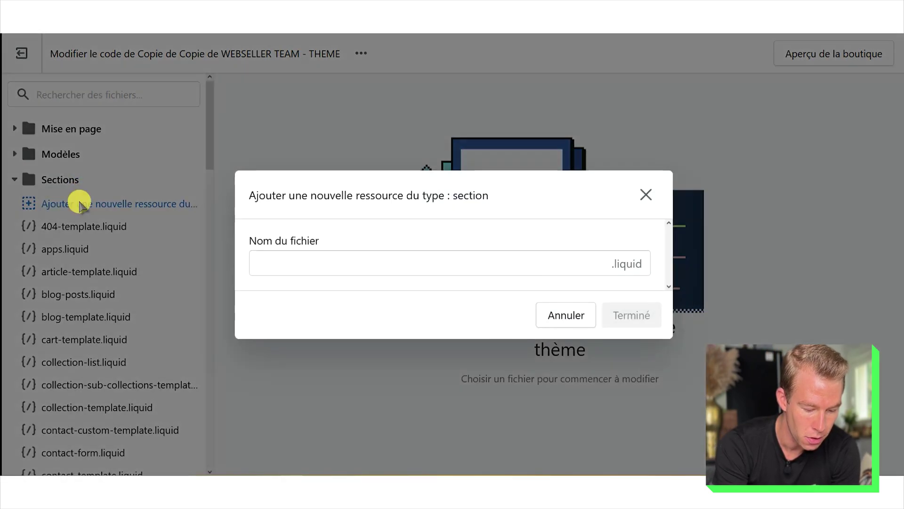
{"action": "left_click", "coordinate": [309, 262]}
{"action": "type", "text": "sitemap"}
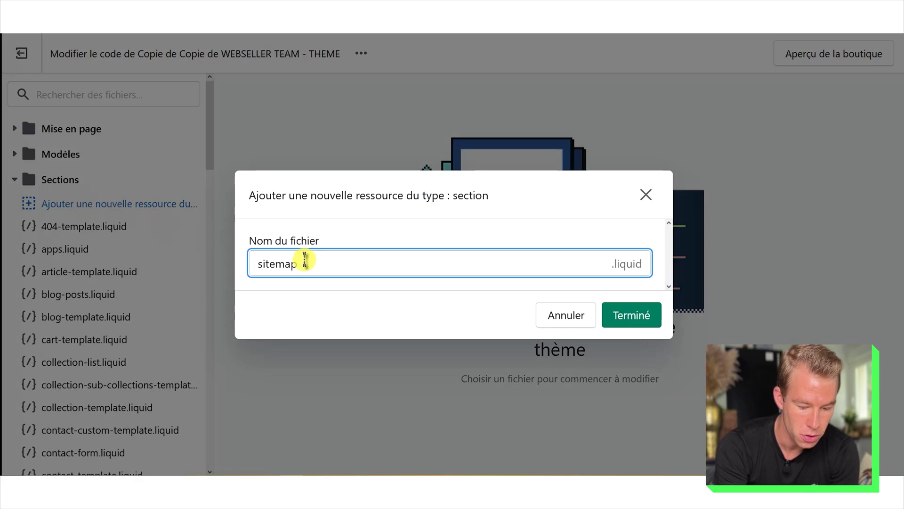
{"action": "left_click", "coordinate": [636, 316]}
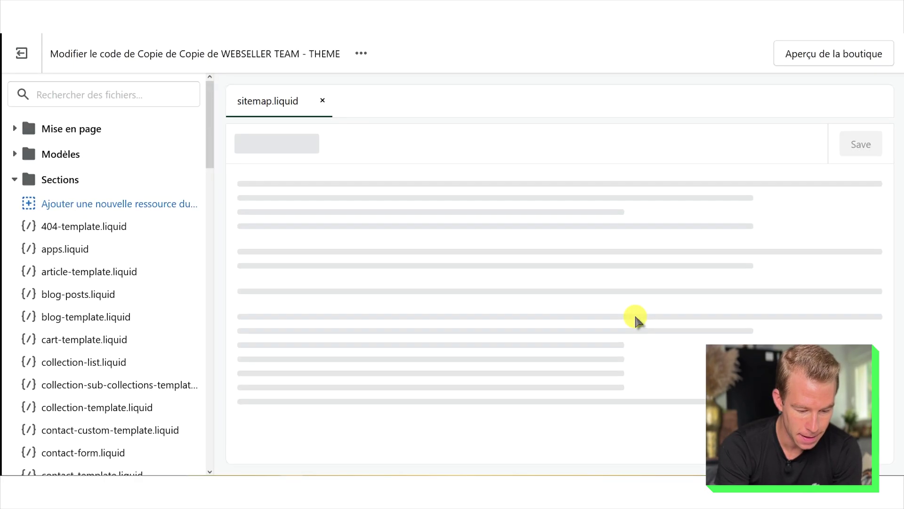
Step: Replace all default code in sitemap.liquid with the copied sitemap grid code and save the file
{"action": "left_click_drag", "start_coordinate": [388, 338], "coordinate": [239, 155]}
{"action": "key", "text": "ctrl+grave"}
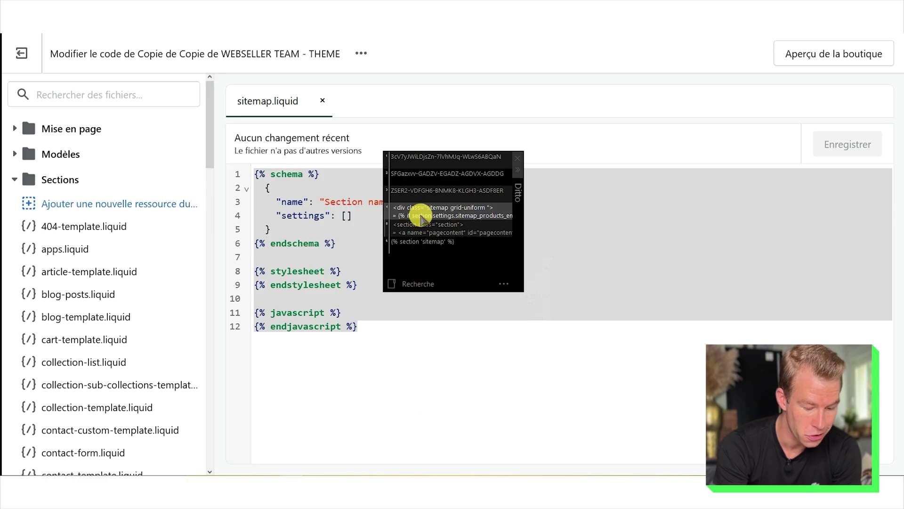
{"action": "double_click", "coordinate": [428, 229]}
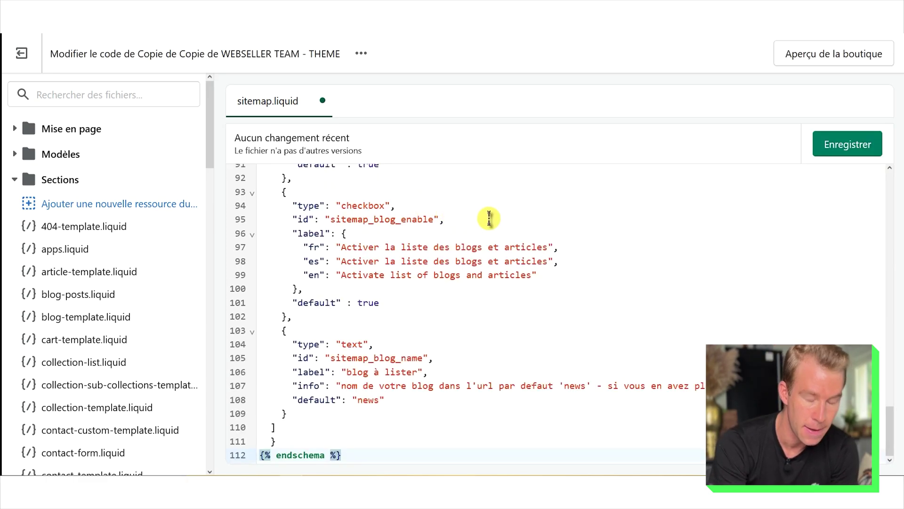
{"action": "left_click", "coordinate": [854, 146]}
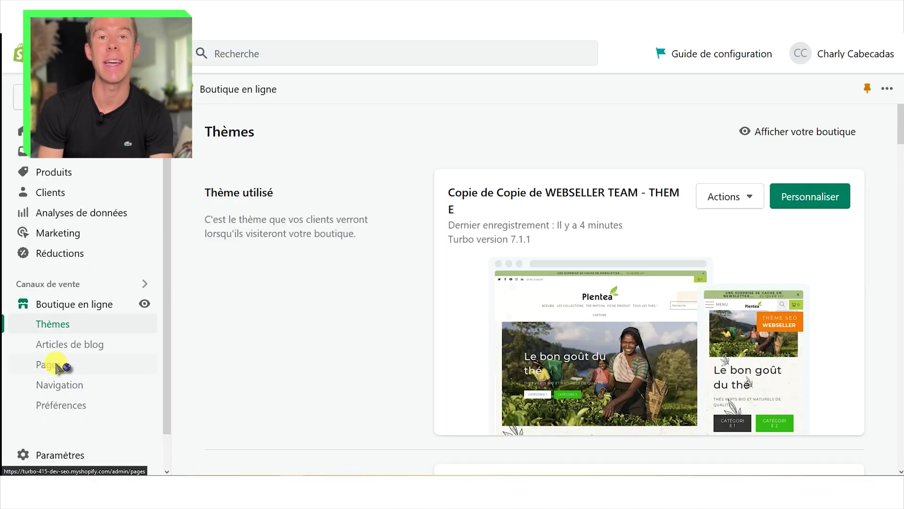
Step: Add and save a new page titled Plan du site that uses the sitemap theme template
{"action": "left_click", "coordinate": [57, 366]}
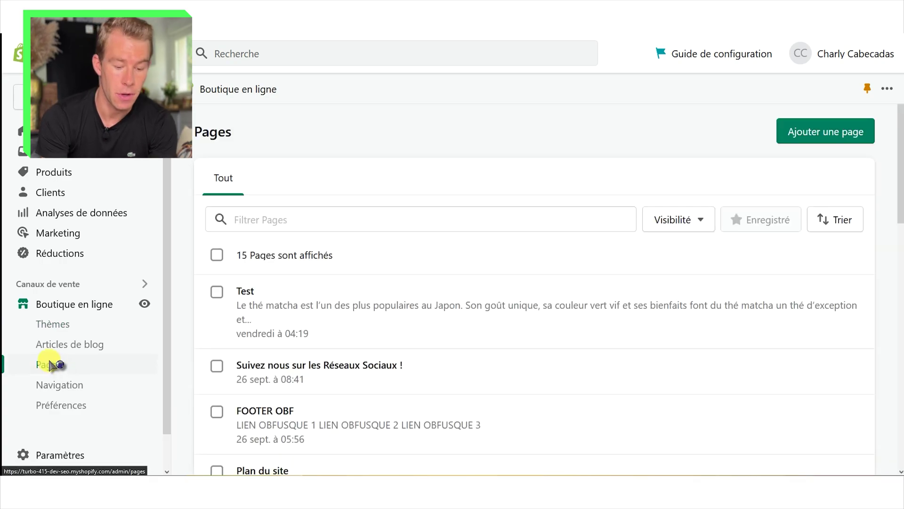
{"action": "left_click", "coordinate": [816, 134]}
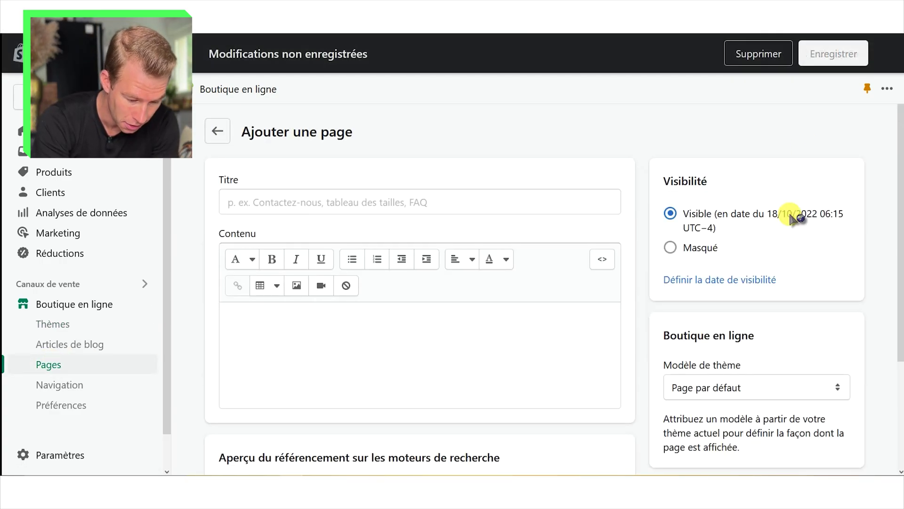
{"action": "left_click", "coordinate": [756, 378]}
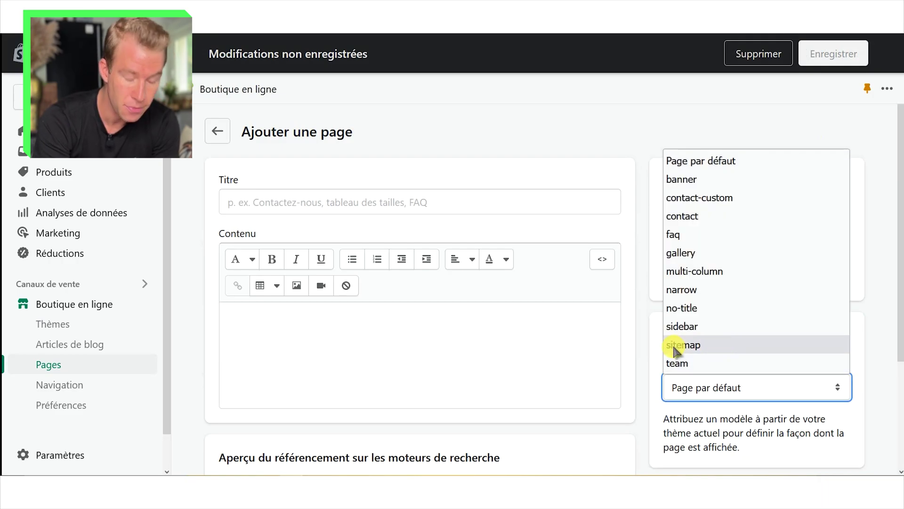
{"action": "left_click", "coordinate": [719, 347]}
{"action": "left_click", "coordinate": [430, 204]}
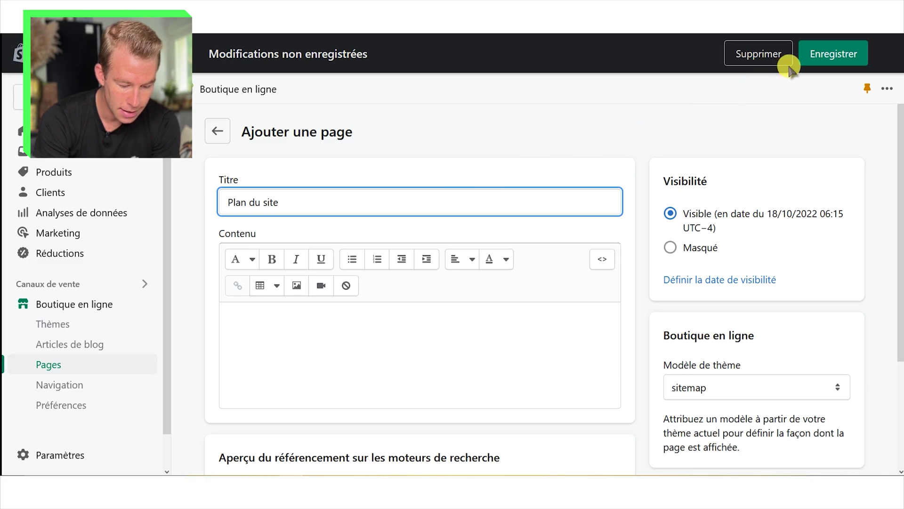
{"action": "left_click", "coordinate": [818, 54]}
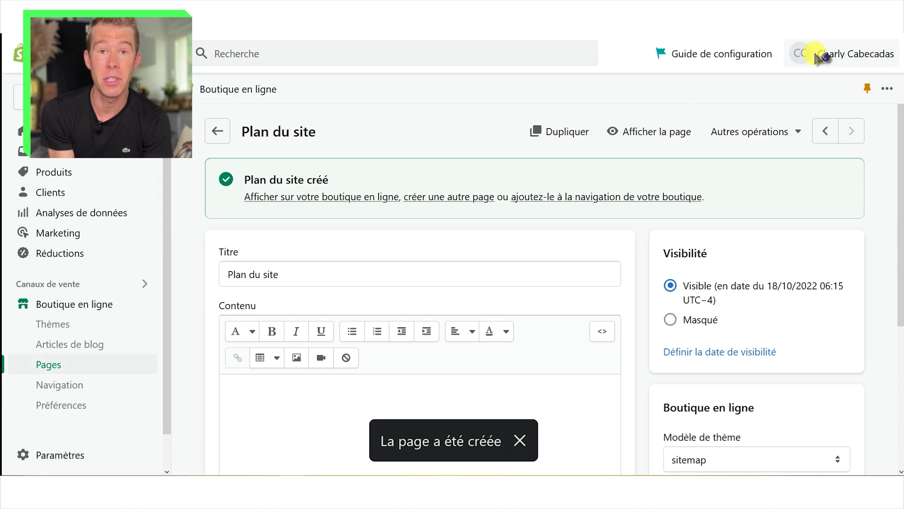
Step: Open the theme in use for customization and display the sitemap page template
{"action": "left_click", "coordinate": [108, 328]}
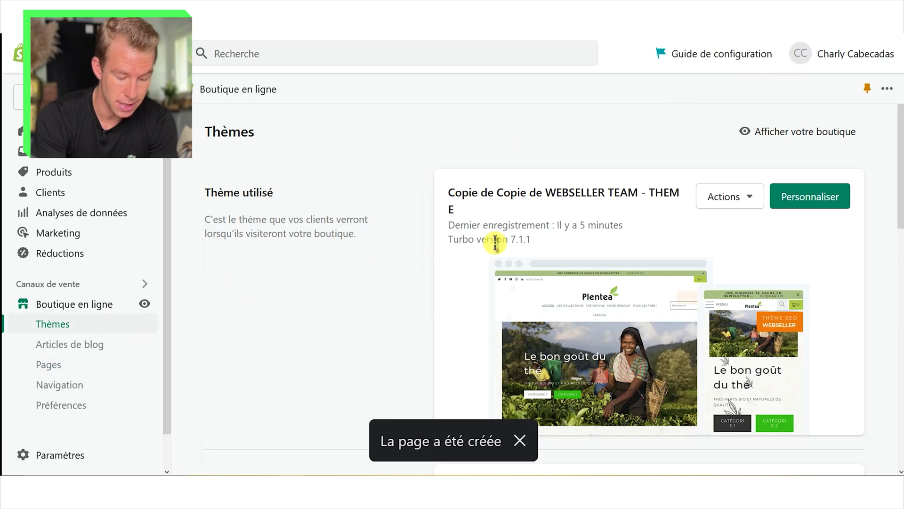
{"action": "left_click", "coordinate": [811, 197]}
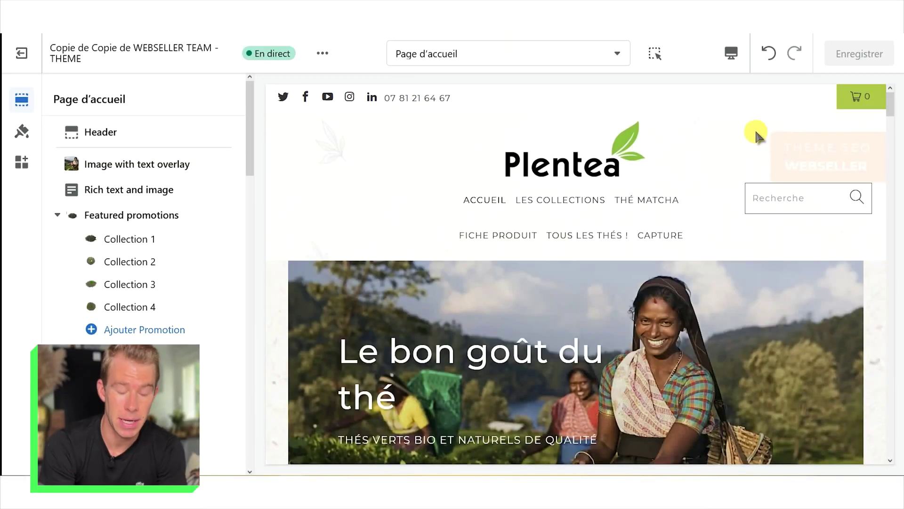
{"action": "left_click", "coordinate": [580, 55]}
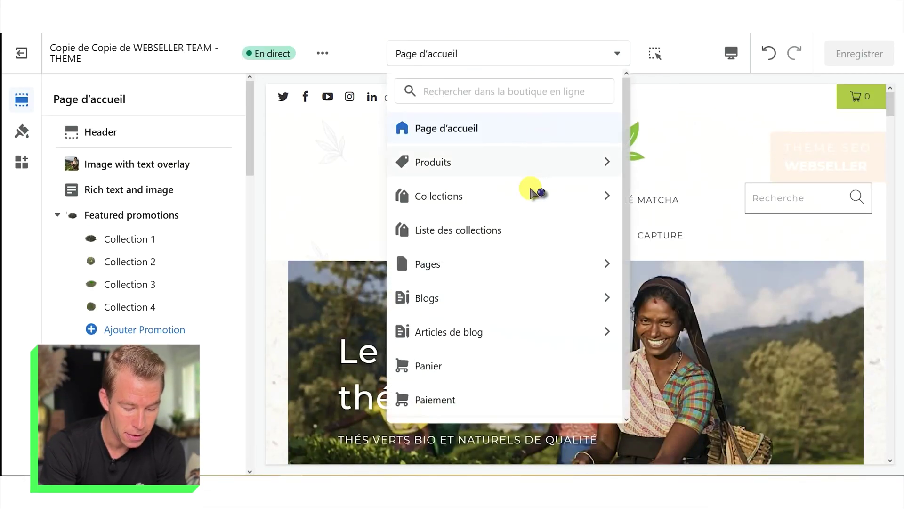
{"action": "left_click", "coordinate": [532, 263]}
{"action": "scroll", "coordinate": [528, 245], "scroll_direction": "down", "scroll_amount": 5}
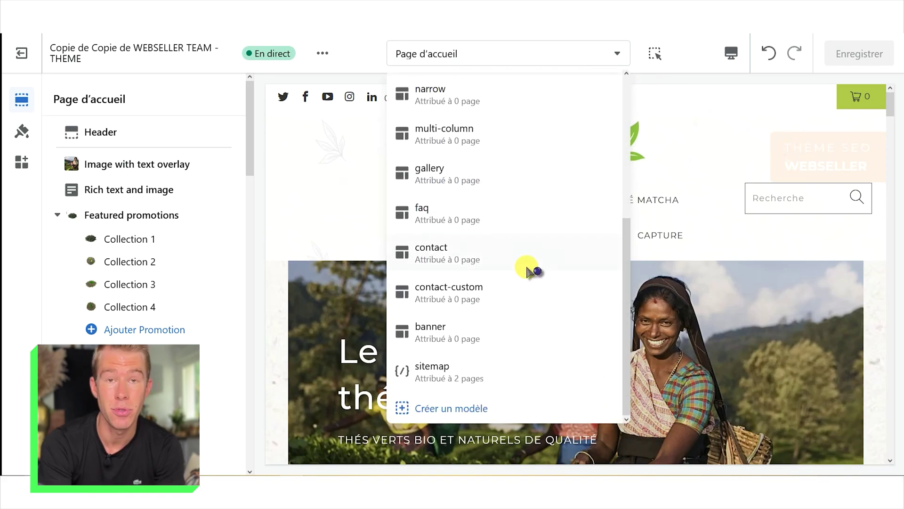
{"action": "left_click", "coordinate": [494, 369]}
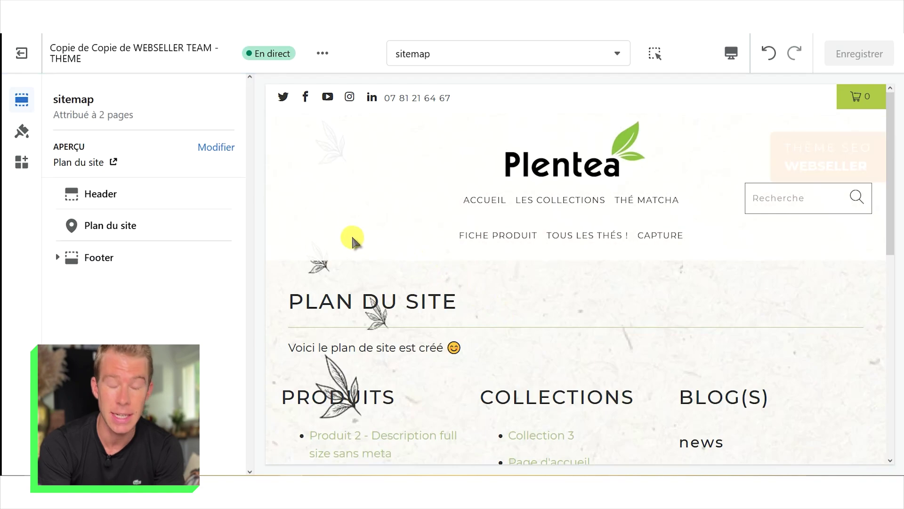
Step: Set the blogs to list in the Plan du site section to infos;biorganic
{"action": "left_click", "coordinate": [125, 226]}
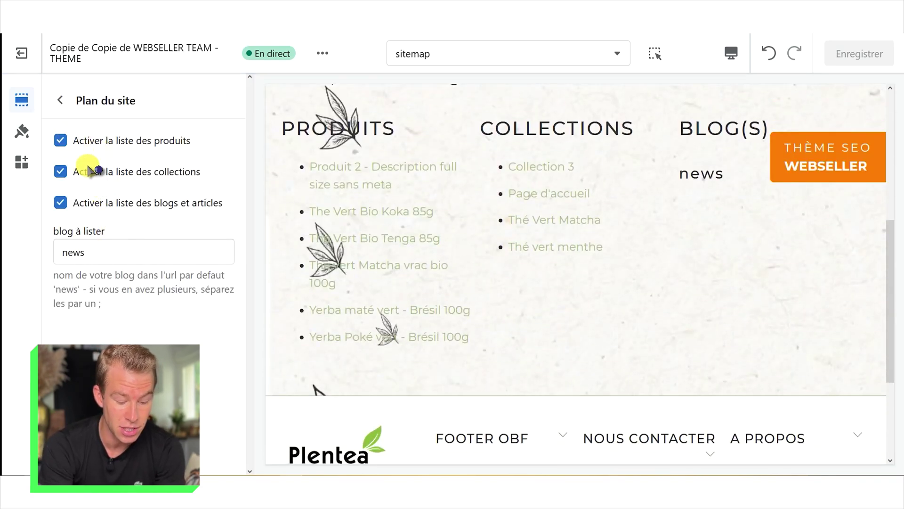
{"action": "left_click", "coordinate": [86, 258]}
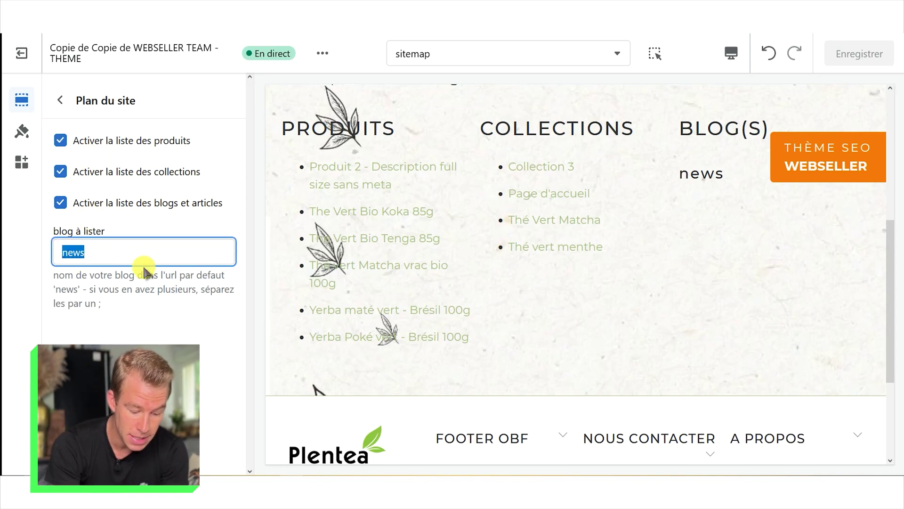
{"action": "type", "text": "infos"}
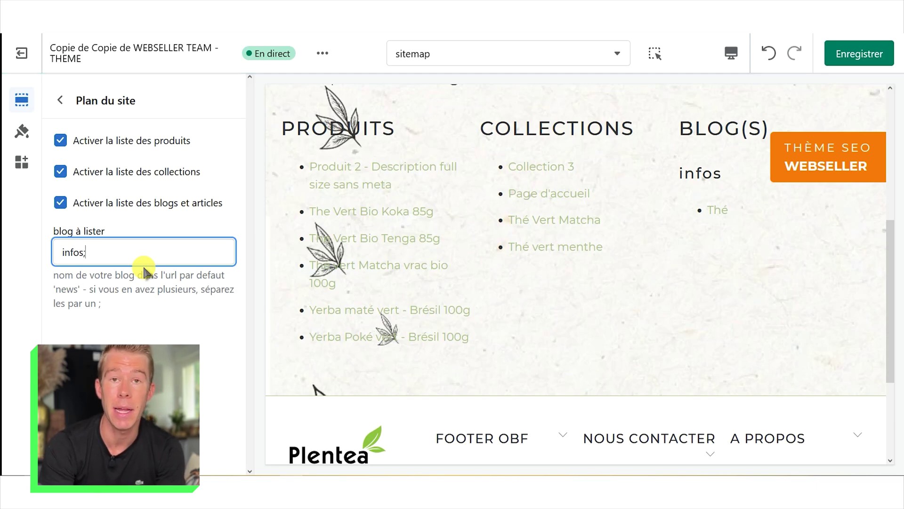
{"action": "type", "text": ";biorganic"}
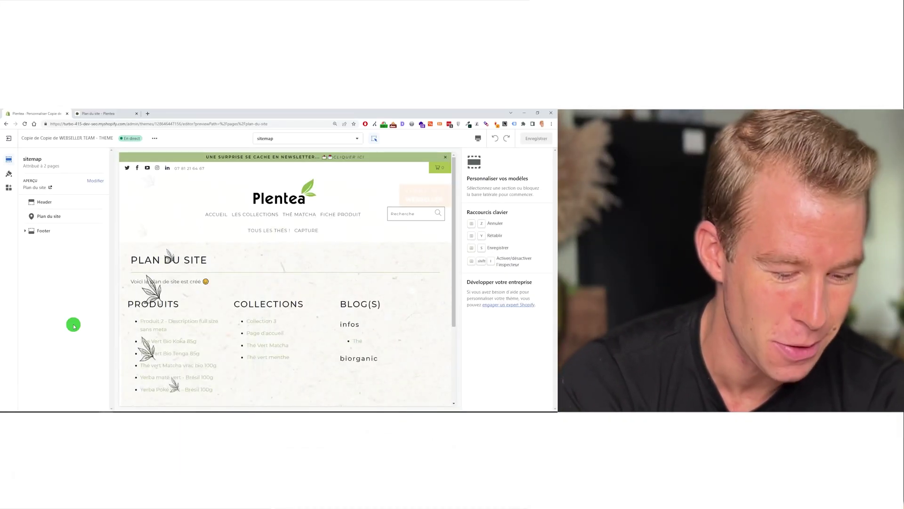
Step: View the Plan du site page on the storefront, then the shop's products XML sitemap
{"action": "key", "text": "ctrl+Tab"}
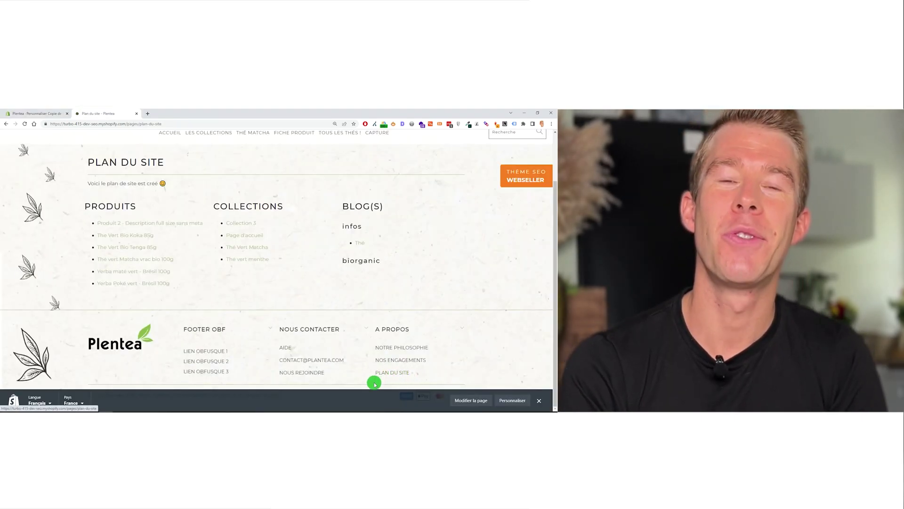
{"action": "key", "text": "F6"}
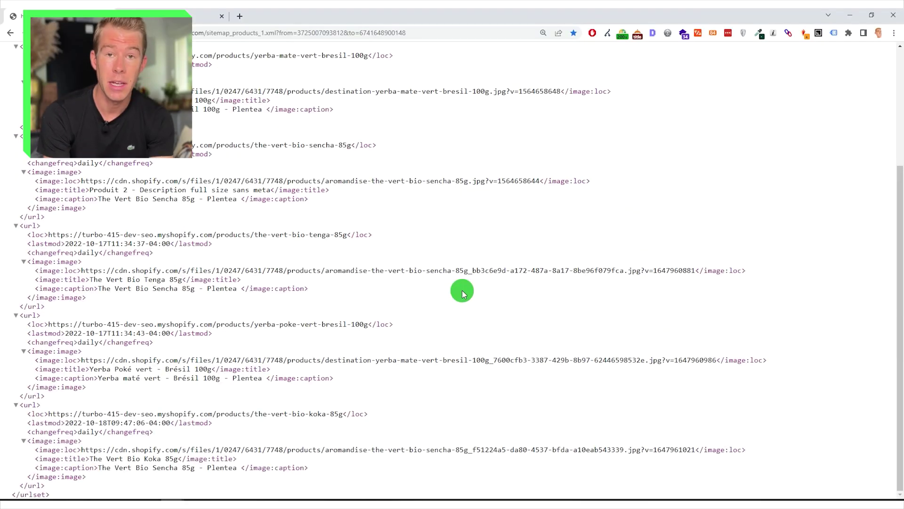
Step: Set the Hidden value of the product The Vert Bio Koka 85g to 1 in the bulk editor and save
{"action": "key", "text": "ctrl+f"}
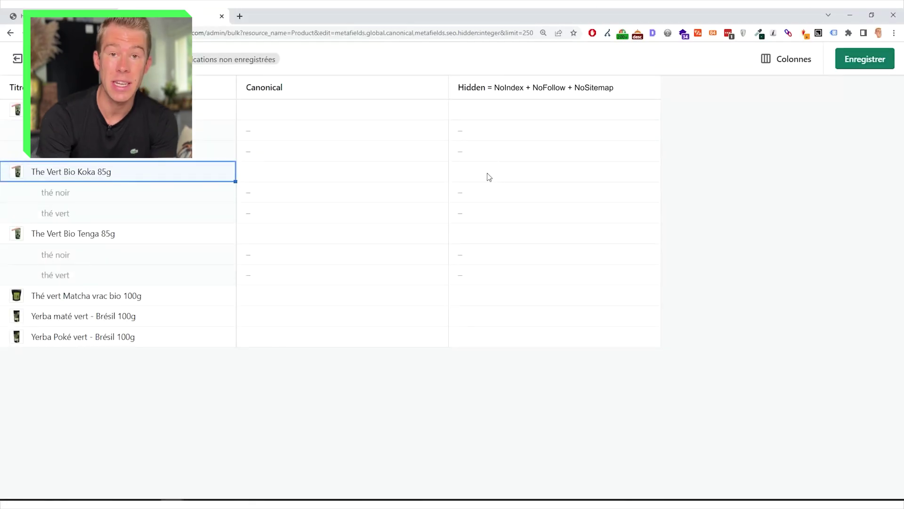
{"action": "left_click", "coordinate": [492, 177]}
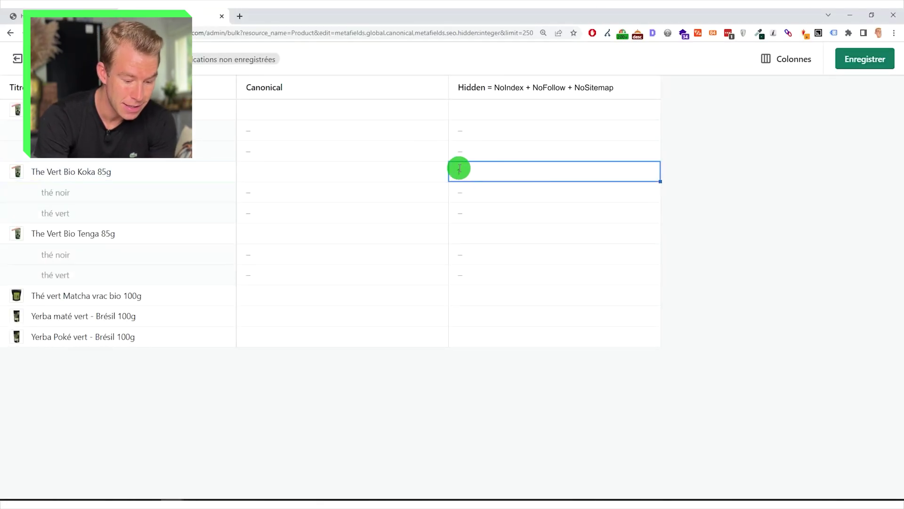
{"action": "left_click", "coordinate": [866, 59]}
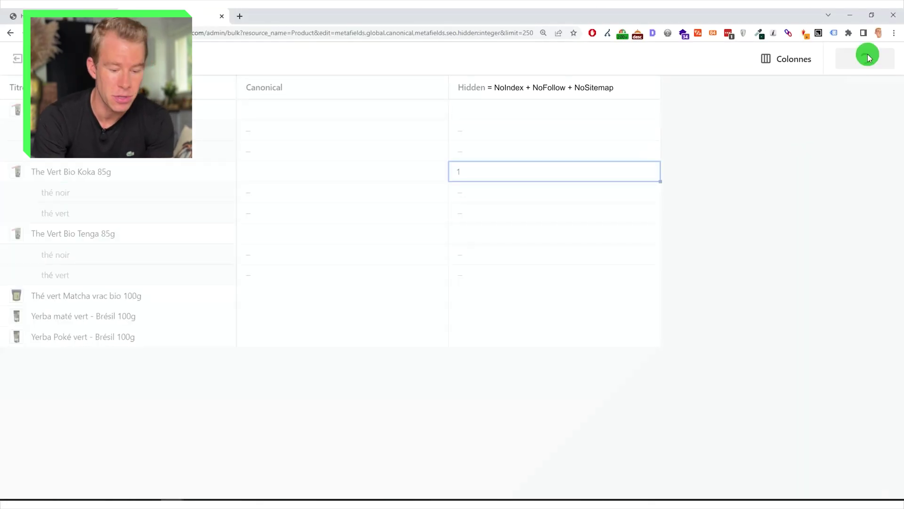
Step: Return to the products XML sitemap, reload it and search it to check the hidden product
{"action": "left_click", "coordinate": [50, 17]}
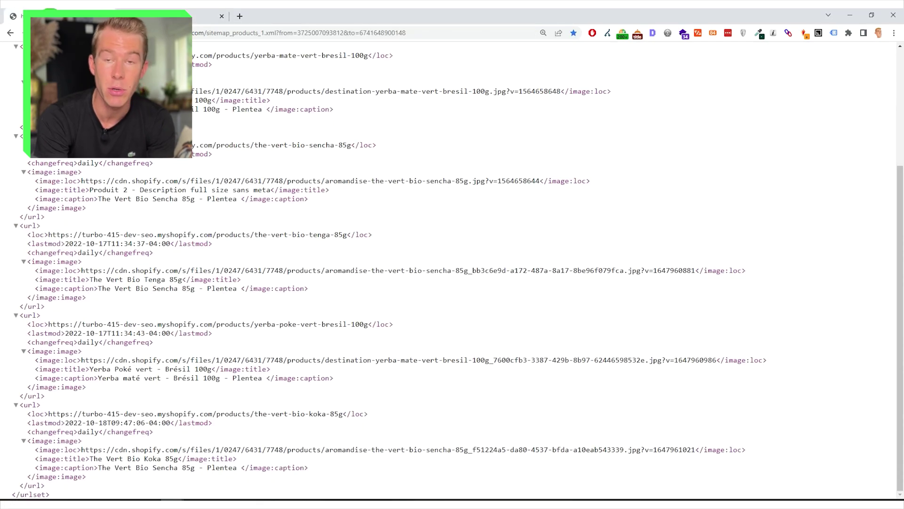
{"action": "key", "text": "F5"}
{"action": "key", "text": "ctrl+f"}
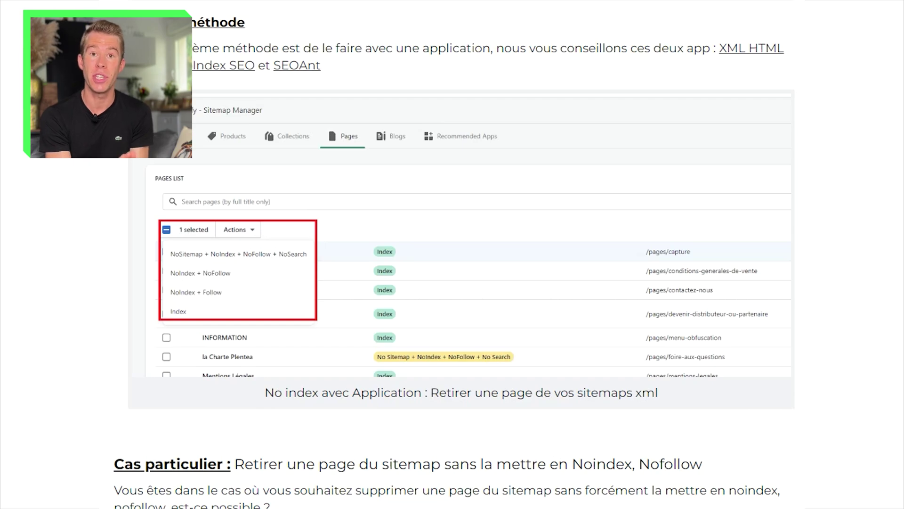
Step: Read the article's section on removing a page from the sitemap without Noindex, Nofollow, including the theme.liquid code
{"action": "scroll", "coordinate": [452, 254], "scroll_direction": "down", "scroll_amount": 3}
{"action": "scroll", "coordinate": [453, 254], "scroll_direction": "down", "scroll_amount": 3}
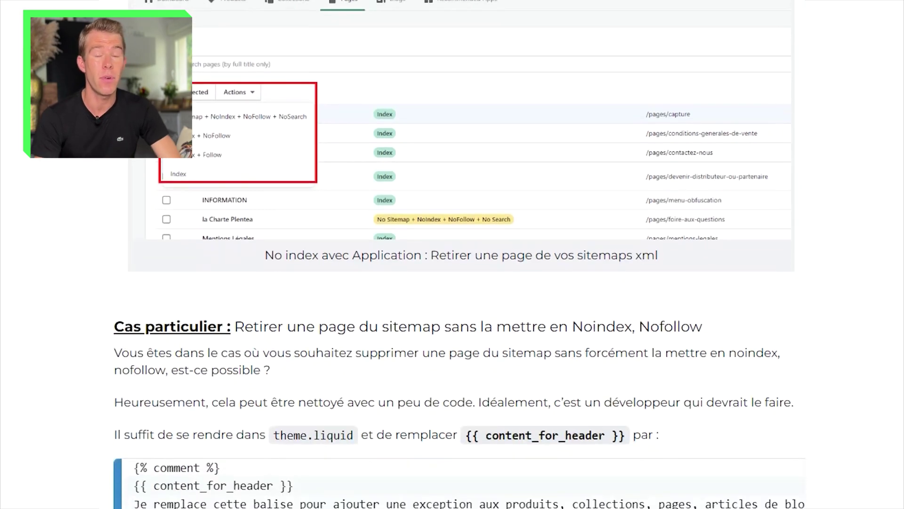
{"action": "scroll", "coordinate": [453, 254], "scroll_direction": "down", "scroll_amount": 5}
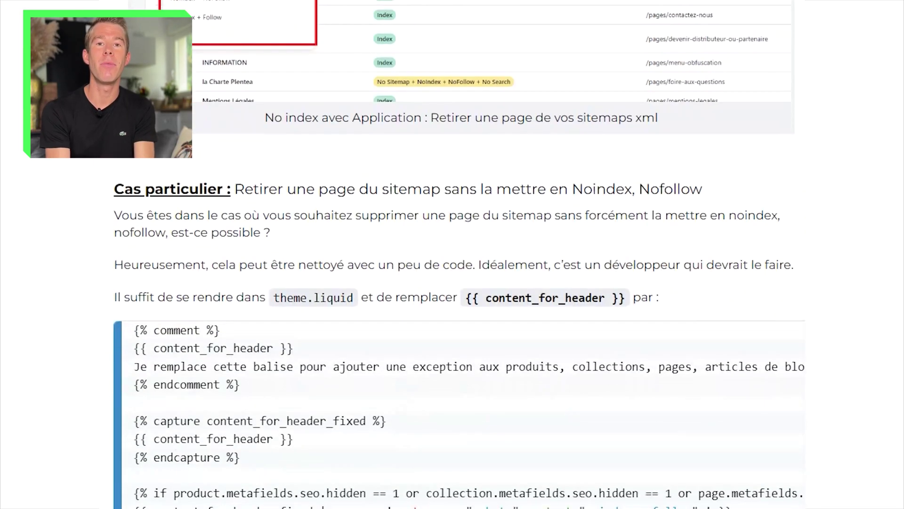
{"action": "scroll", "coordinate": [452, 254], "scroll_direction": "down", "scroll_amount": 3}
{"action": "scroll", "coordinate": [452, 254], "scroll_direction": "down", "scroll_amount": 5}
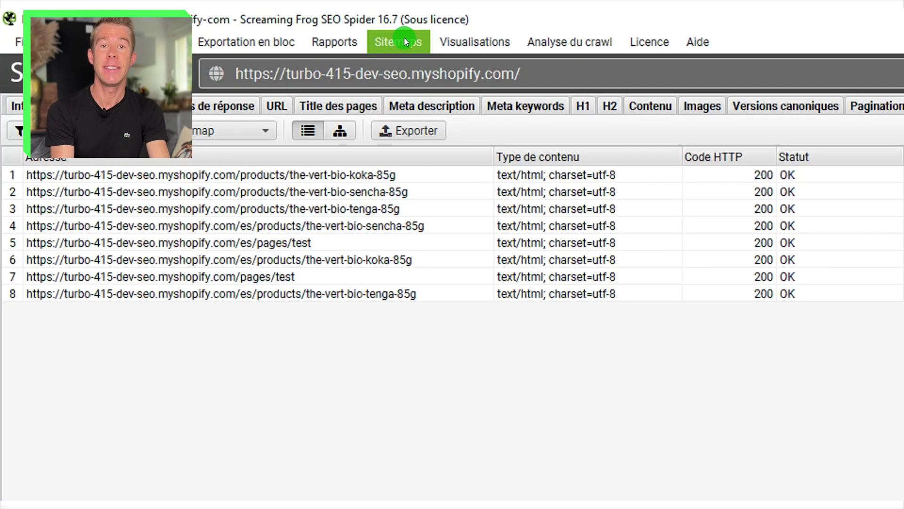
Step: Generate an image sitemap from the shop's crawl in Screaming Frog SEO Spider
{"action": "left_click", "coordinate": [404, 38]}
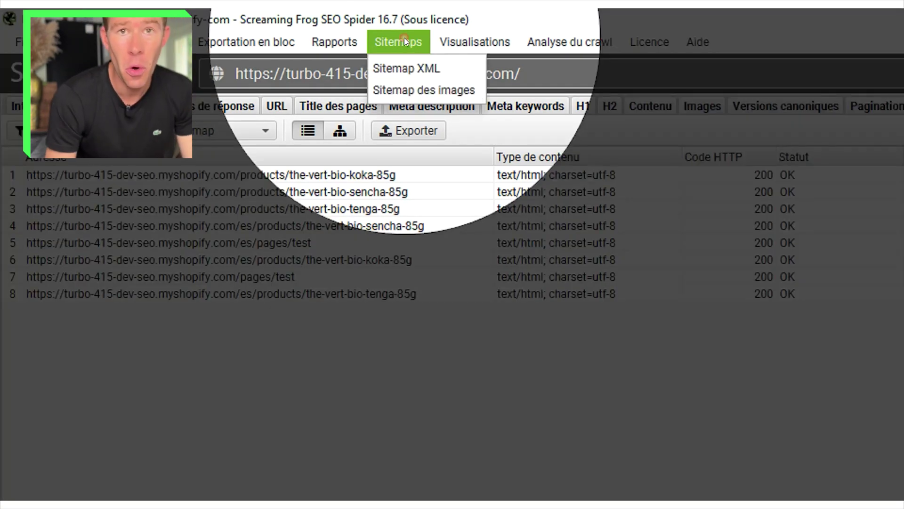
{"action": "left_click", "coordinate": [424, 90]}
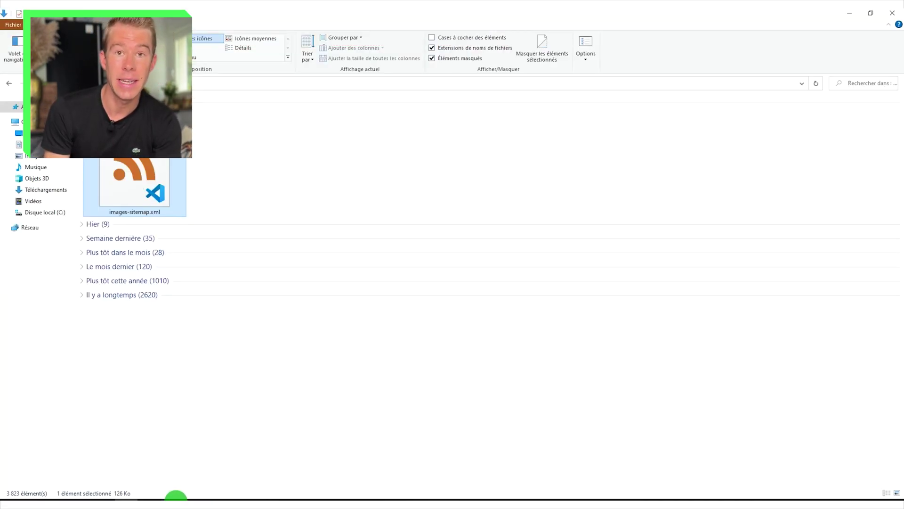
Step: Switch back to the Shopify admin in the browser and open the Fichiers section of the shop settings
{"action": "mouse_move", "coordinate": [173, 499]}
{"action": "left_click", "coordinate": [212, 462]}
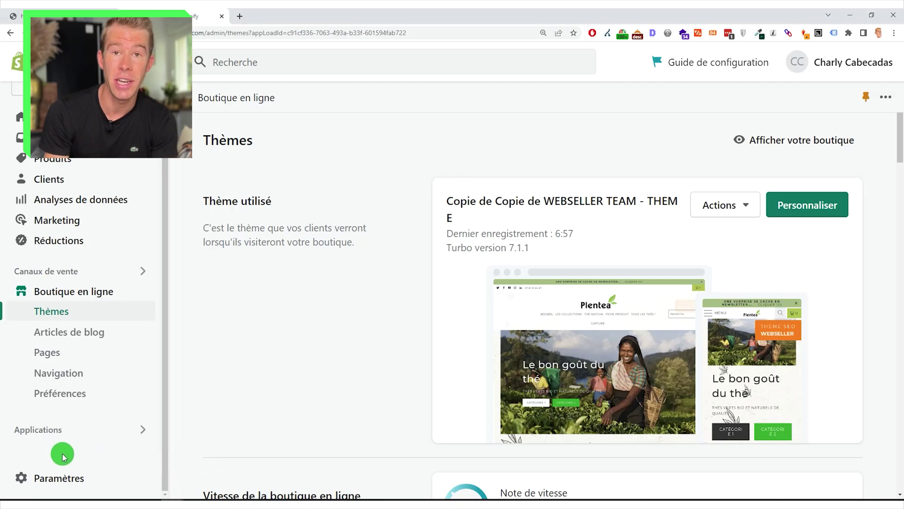
{"action": "left_click", "coordinate": [58, 488]}
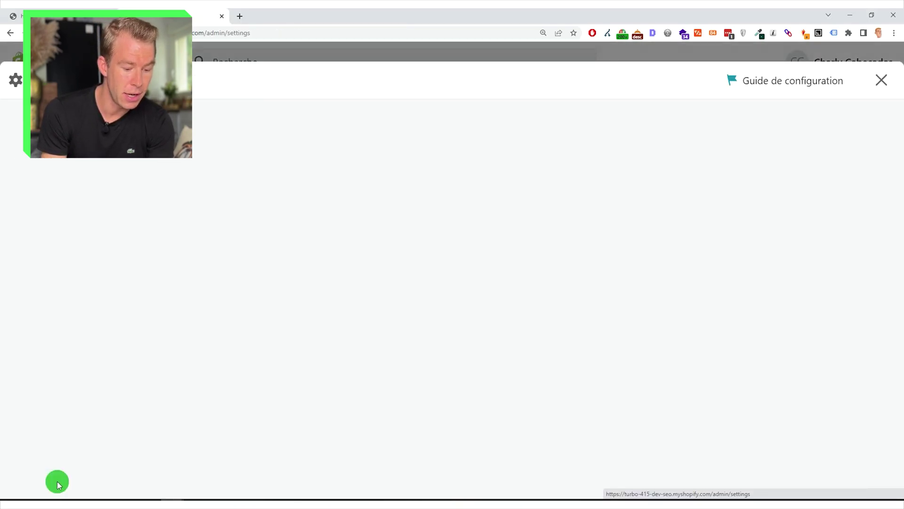
{"action": "scroll", "coordinate": [190, 245], "scroll_direction": "down", "scroll_amount": 10}
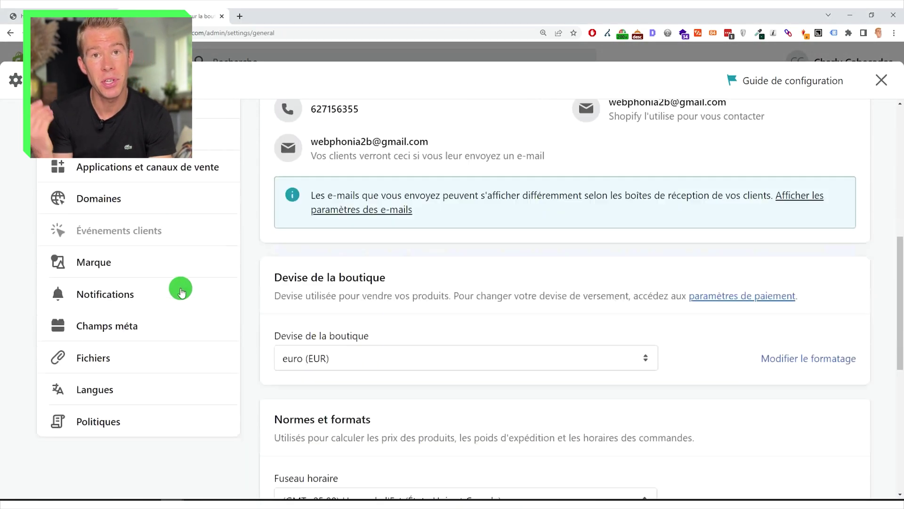
{"action": "left_click", "coordinate": [103, 234]}
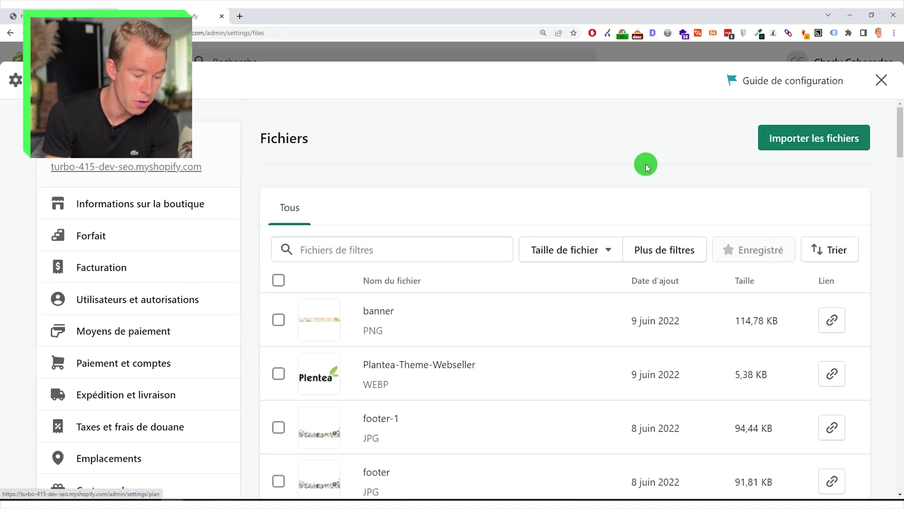
Step: Import images-sitemap.xml into the shop's files and copy the link of the uploaded file
{"action": "left_click", "coordinate": [809, 138]}
{"action": "left_click", "coordinate": [491, 296]}
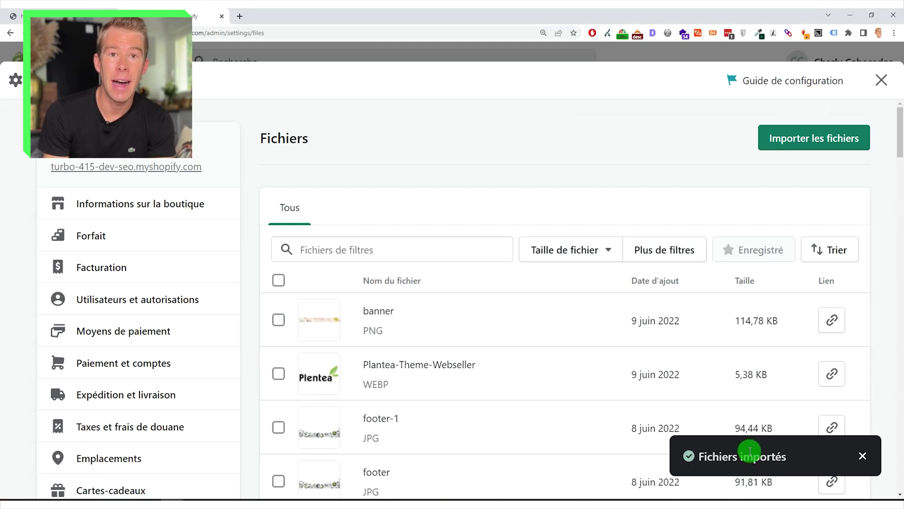
{"action": "left_click", "coordinate": [840, 323]}
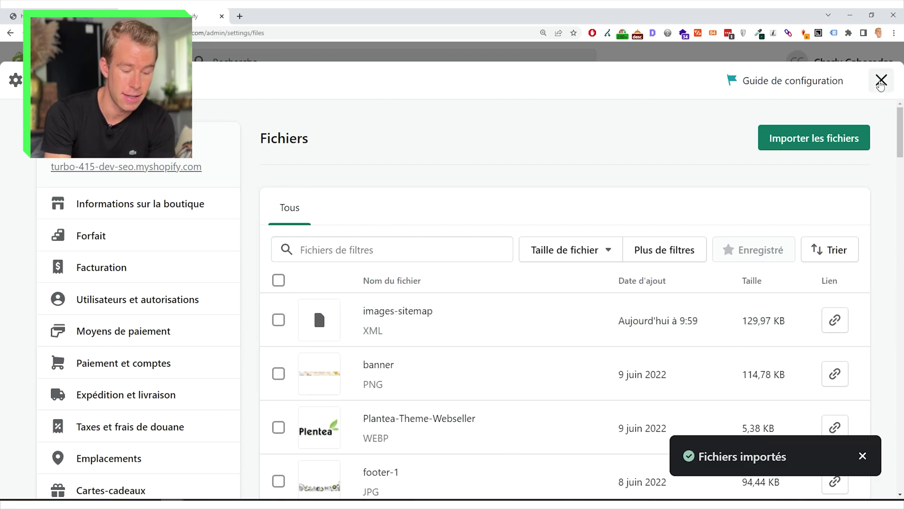
Step: Leave the settings and display the online store's URL redirects from its navigation page
{"action": "left_click", "coordinate": [881, 80]}
{"action": "left_click", "coordinate": [99, 355]}
{"action": "left_click", "coordinate": [74, 398]}
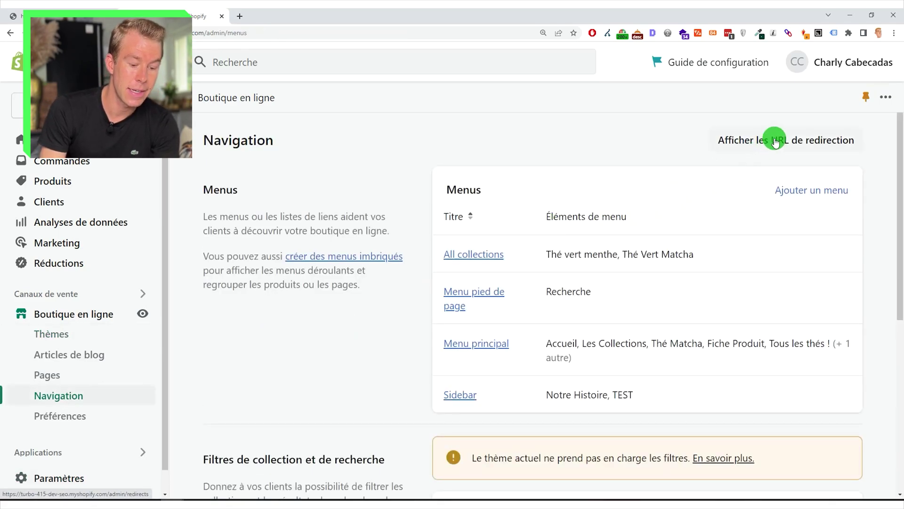
{"action": "left_click", "coordinate": [775, 140]}
Step: Create and save a URL redirect from images-sitemap.xml to the copied link of the uploaded sitemap file
{"action": "left_click", "coordinate": [782, 114]}
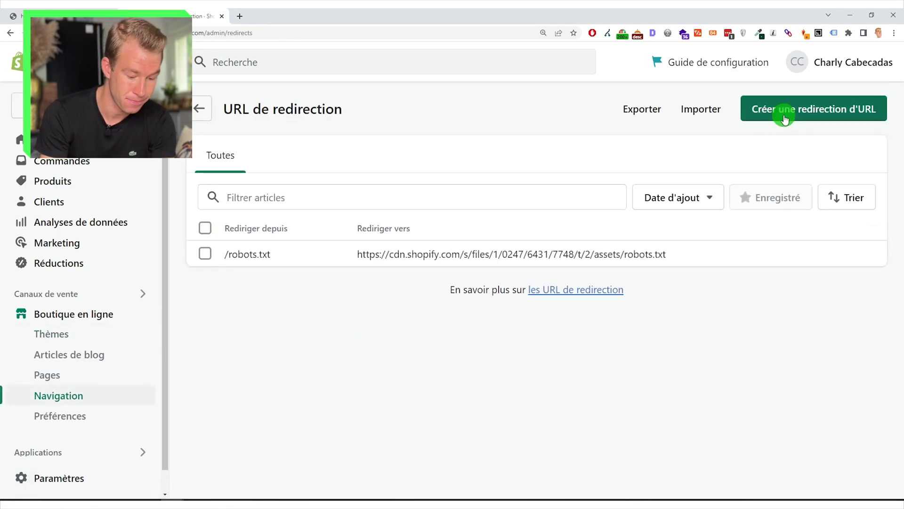
{"action": "left_click", "coordinate": [535, 193]}
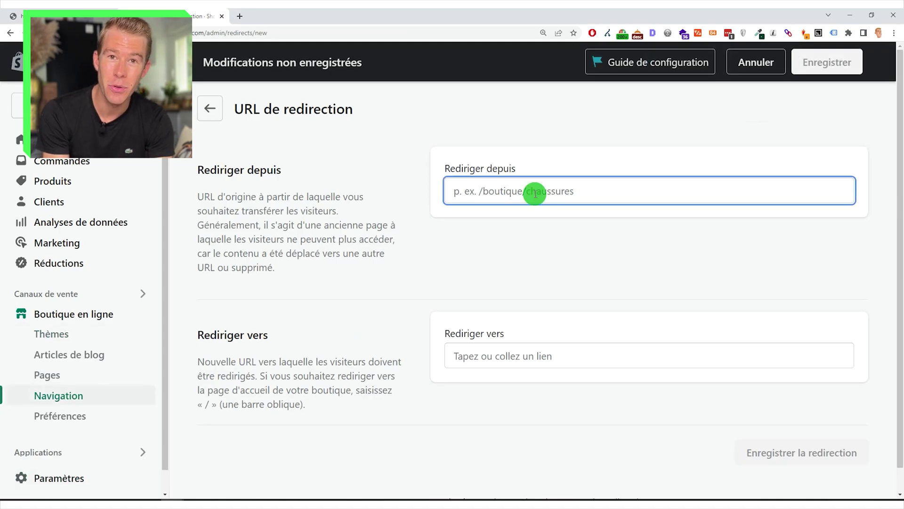
{"action": "type", "text": "images-sitemap.xml"}
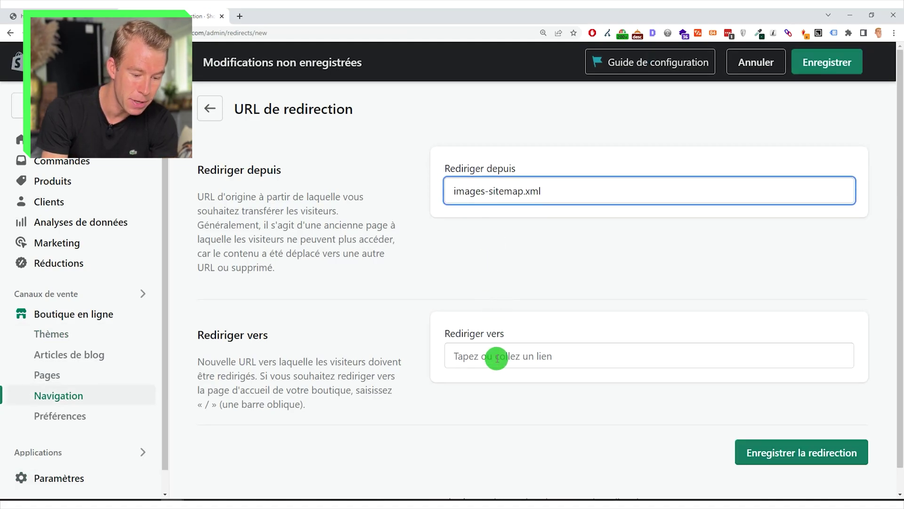
{"action": "left_click", "coordinate": [496, 359]}
{"action": "key", "text": "ctrl+v"}
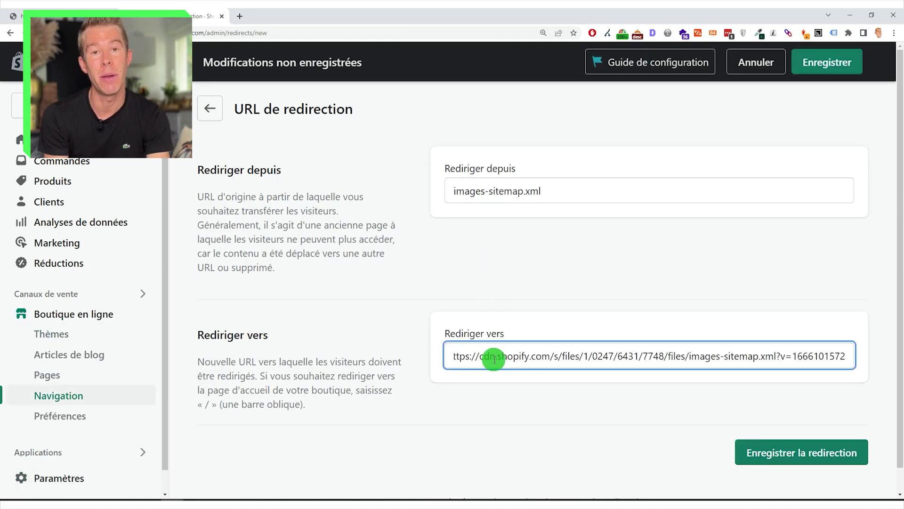
{"action": "left_click", "coordinate": [785, 451]}
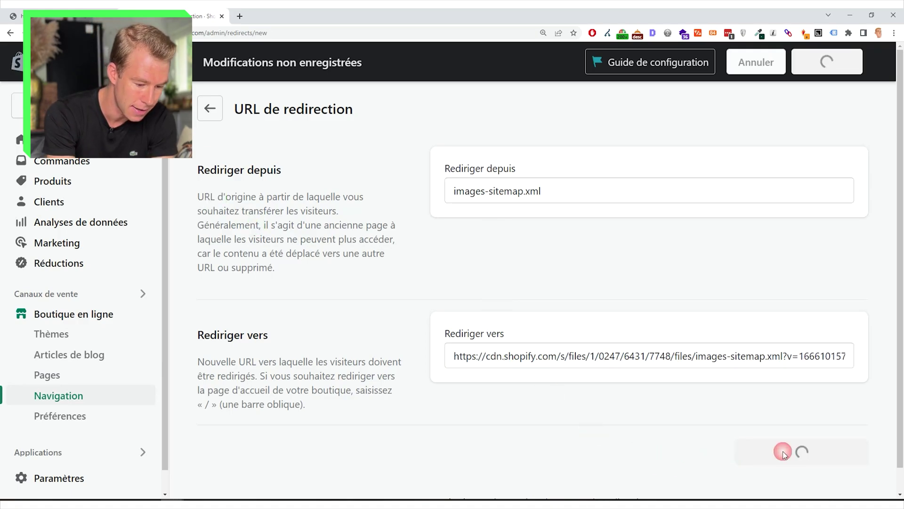
Step: Open the shop's /images-sitemap.xml address in the browser to test the redirect
{"action": "left_click_drag", "start_coordinate": [580, 251], "coordinate": [450, 252]}
{"action": "key", "text": "ctrl+c"}
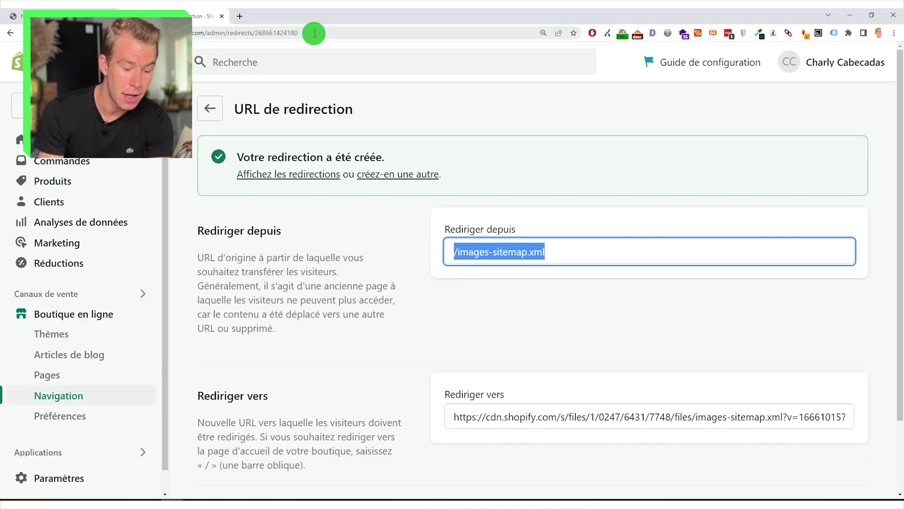
{"action": "left_click_drag", "start_coordinate": [300, 33], "coordinate": [230, 34]}
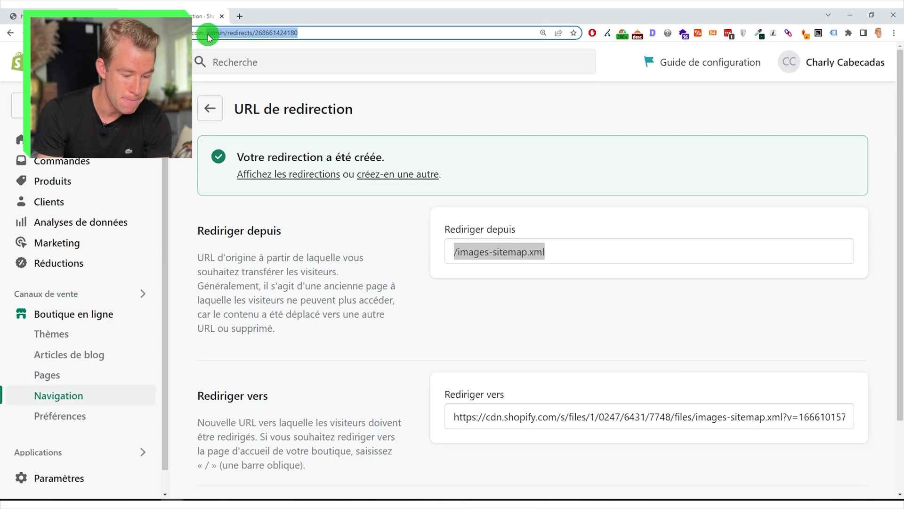
{"action": "key", "text": "ctrl+v"}
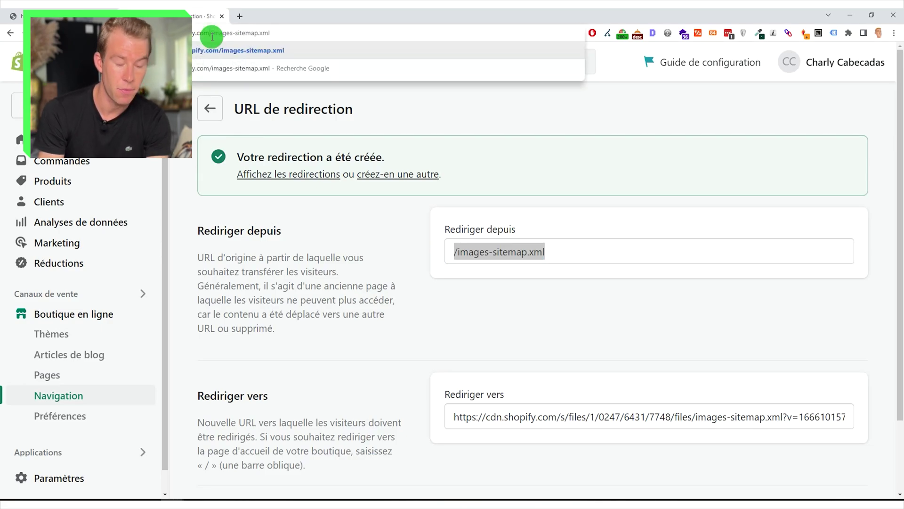
{"action": "key", "text": "Return"}
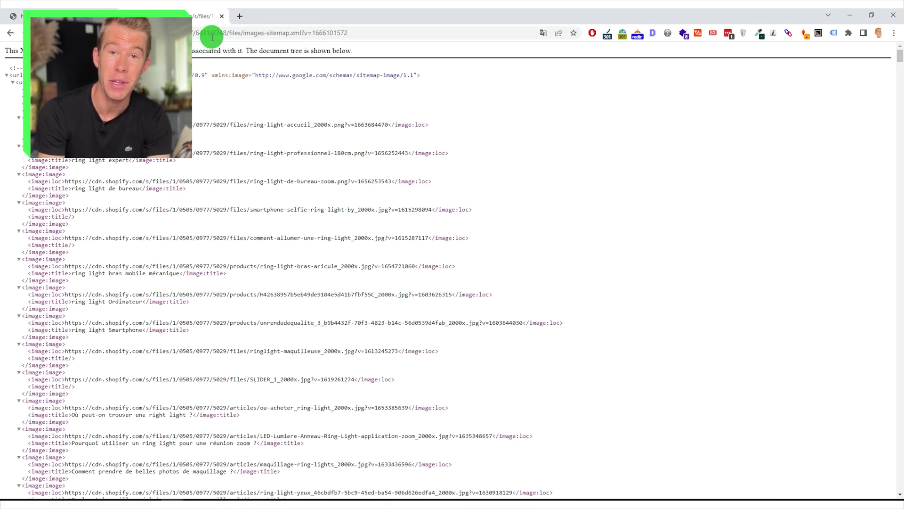